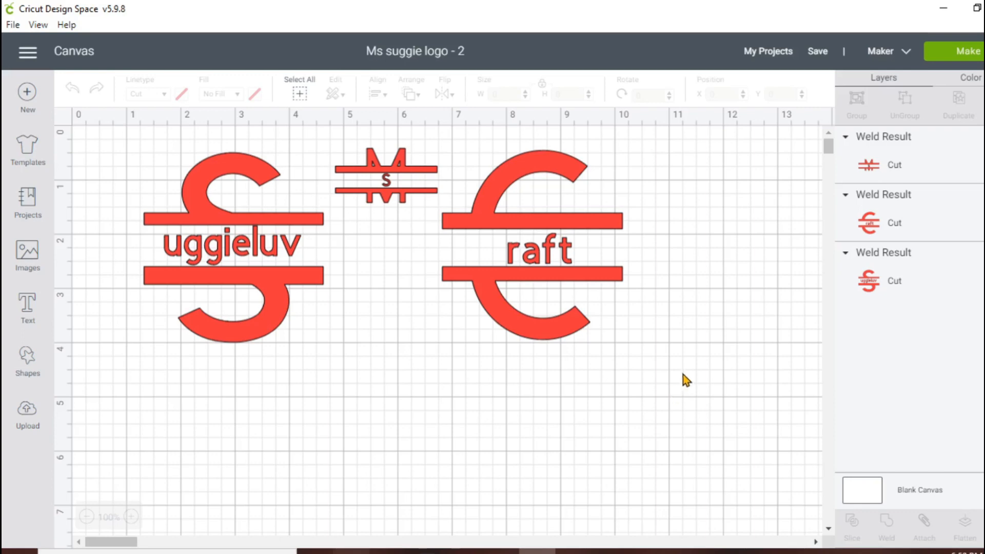
Delete the three red split-letter monogram designs from the canvas
click(544, 236)
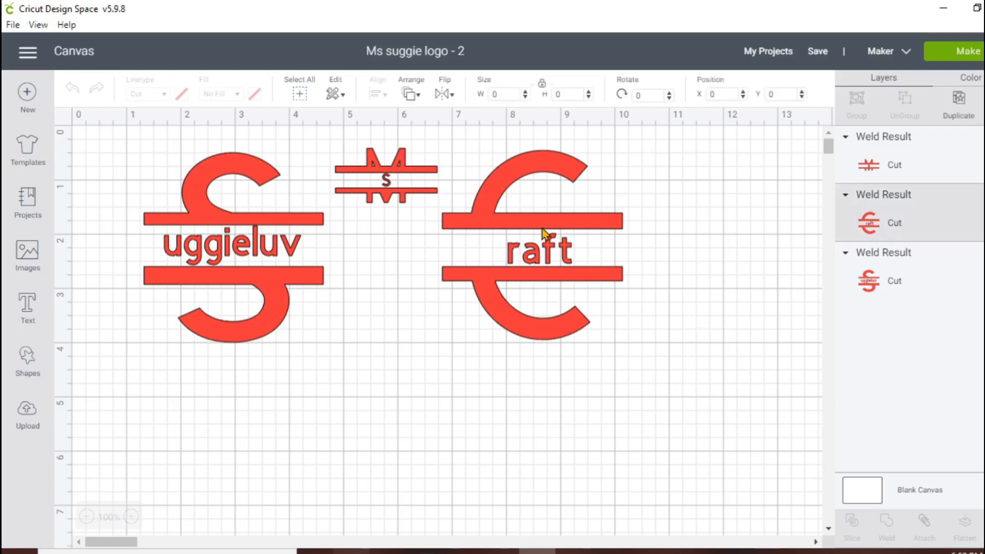
click(431, 138)
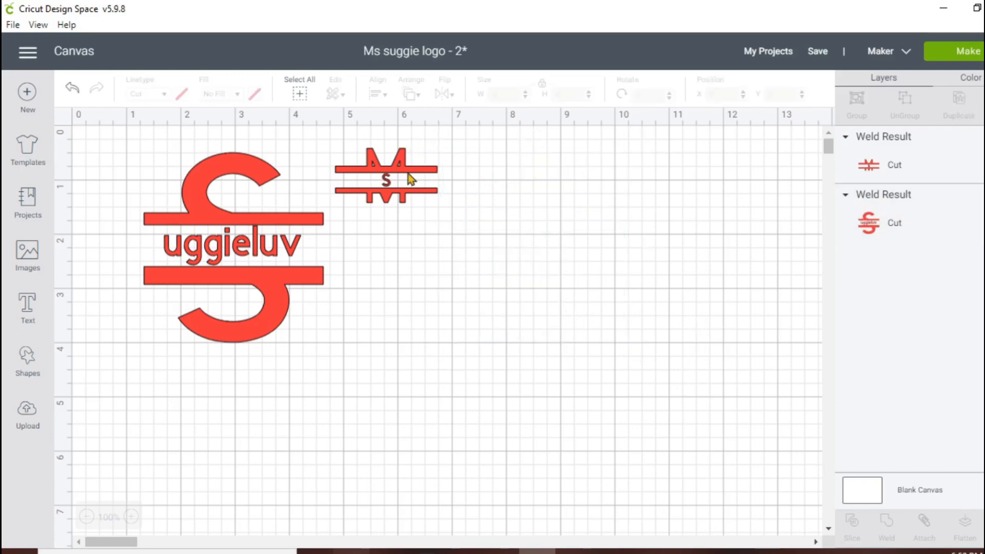
click(409, 181)
click(323, 137)
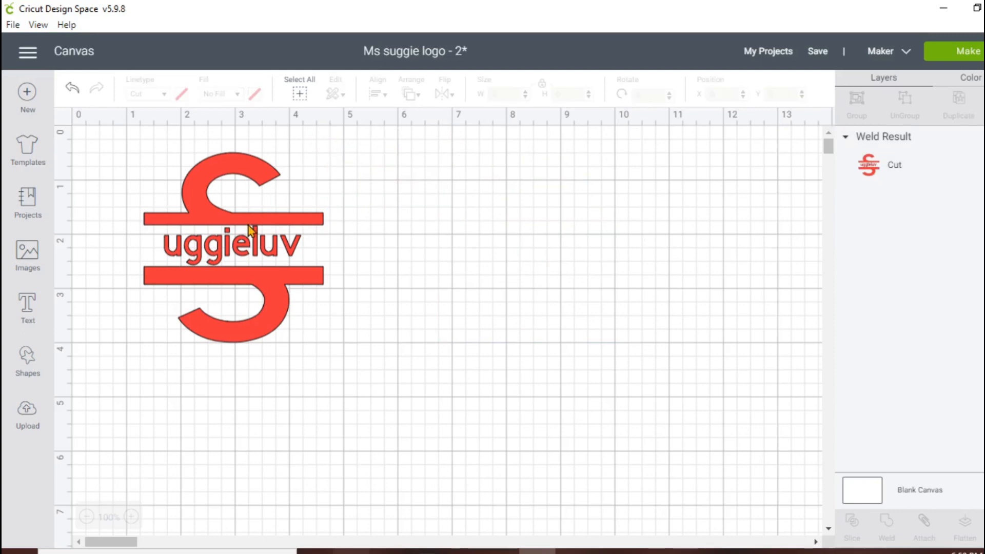
click(253, 231)
click(132, 142)
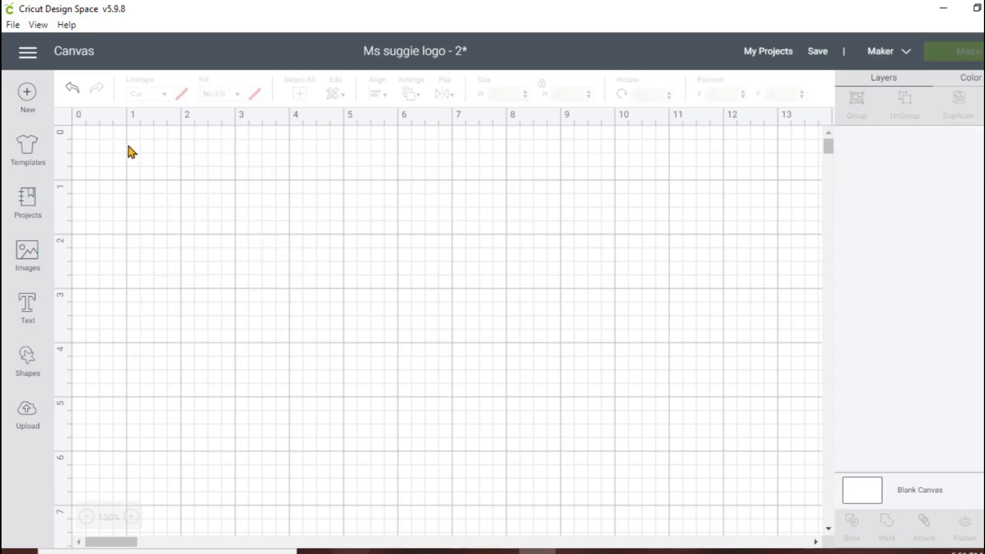
Upload the Black lives image from the Lexar (E:) drive and set its image type to Complex
click(28, 411)
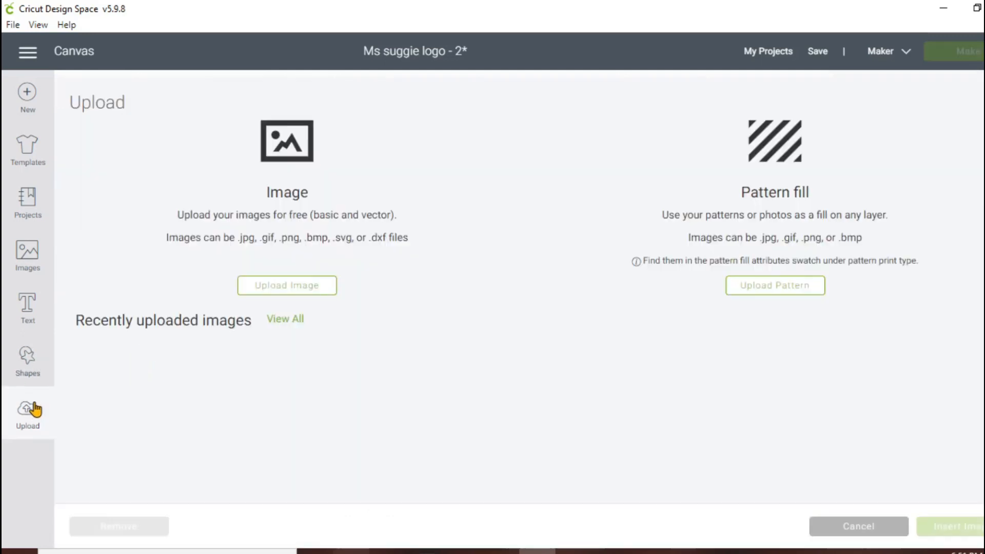
click(315, 286)
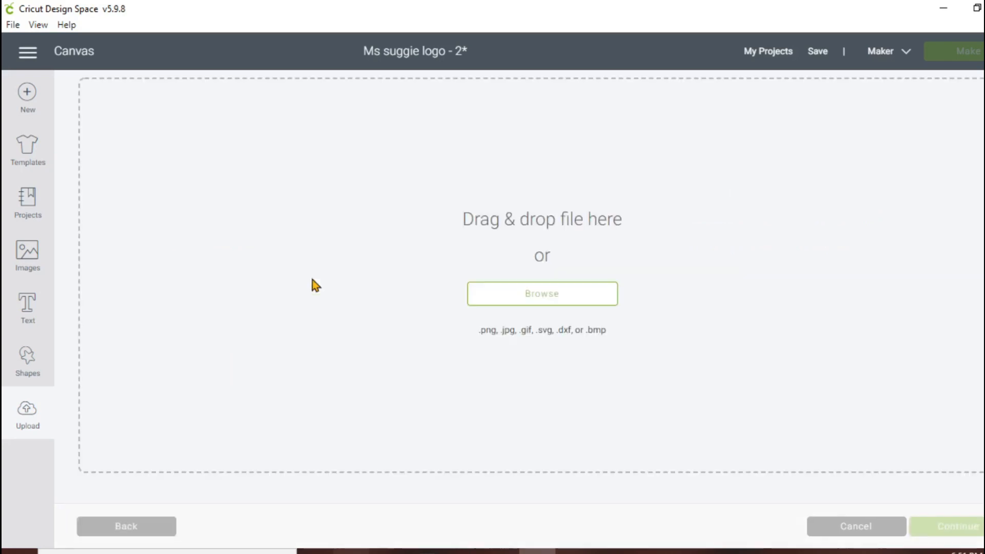
click(589, 304)
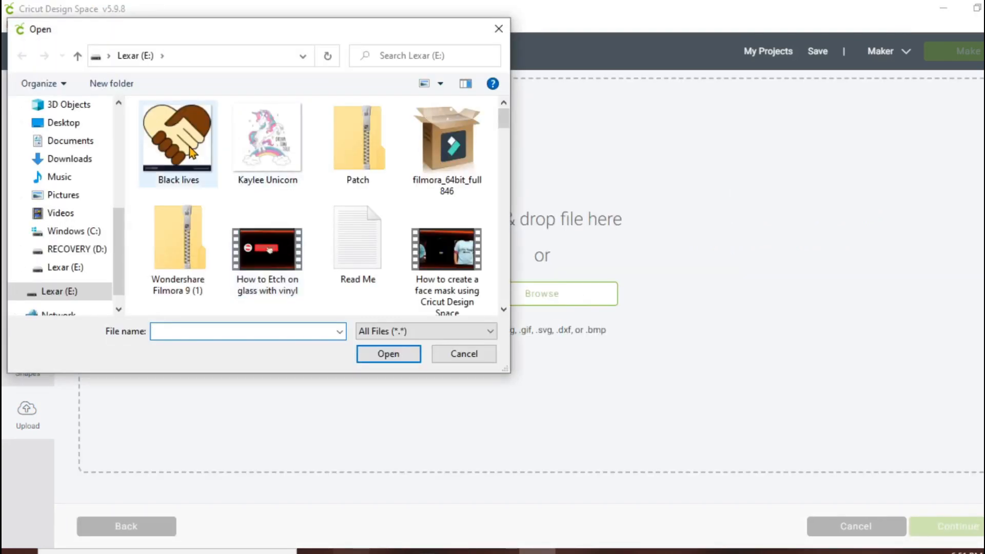
click(191, 152)
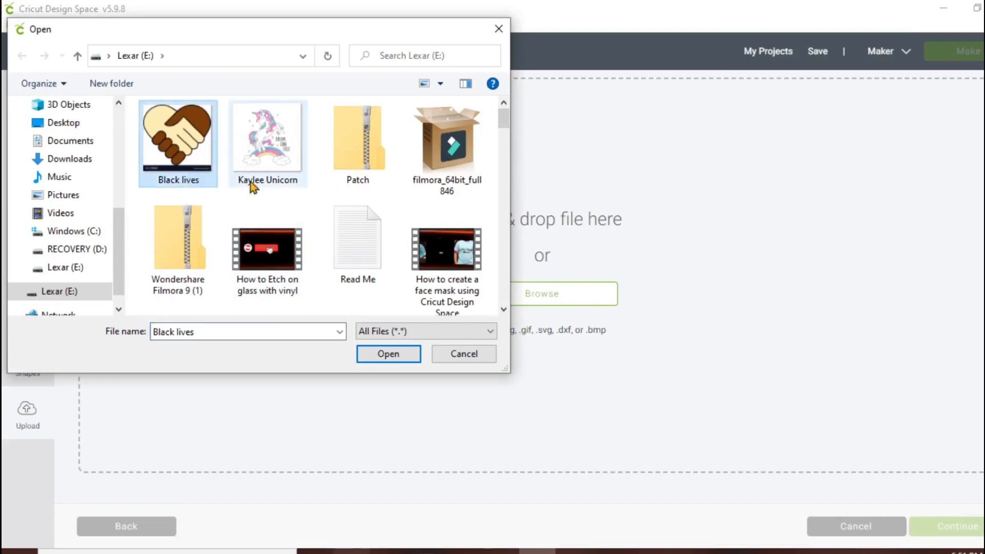
click(386, 354)
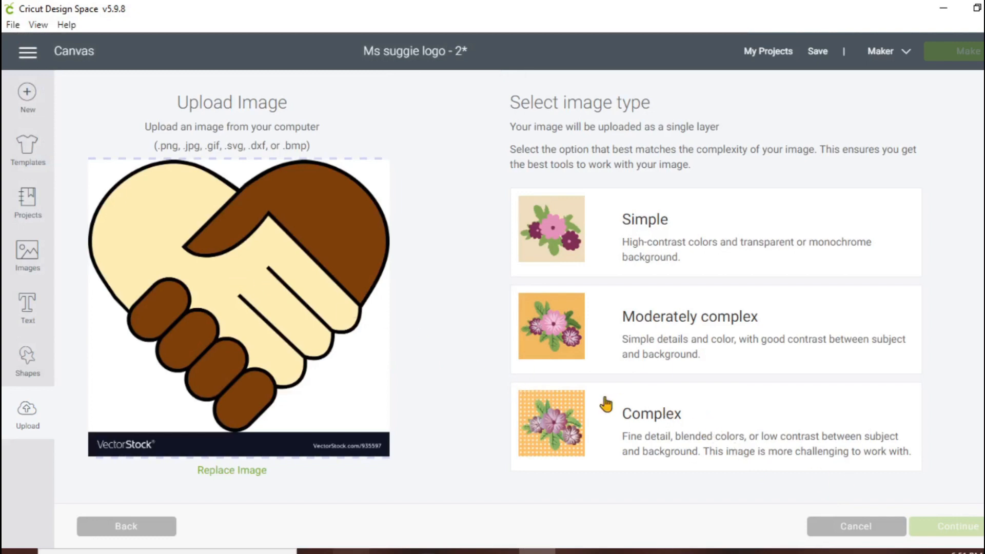
click(714, 434)
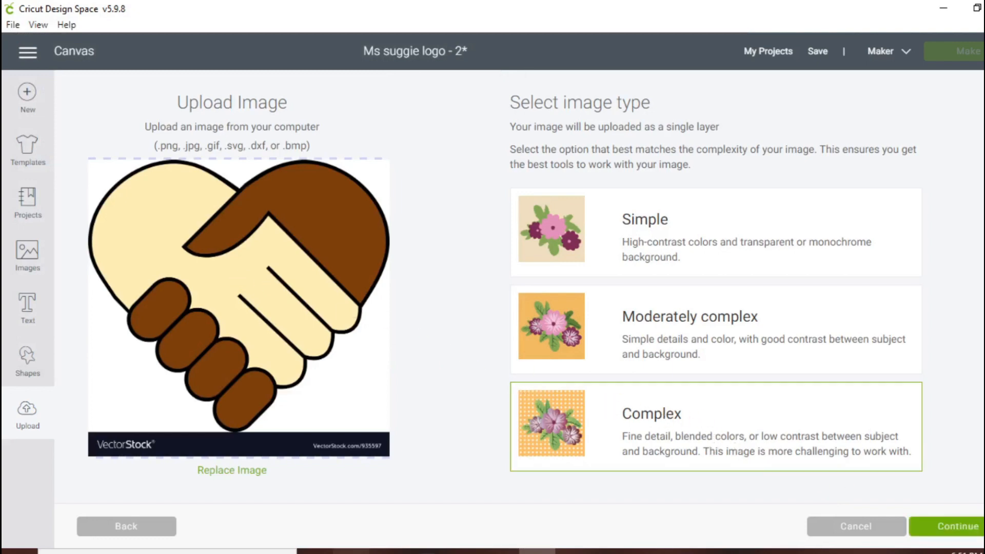
click(958, 526)
Remove the white background areas below and above the handshake heart with Select & erase
scroll(512, 345, up, 4)
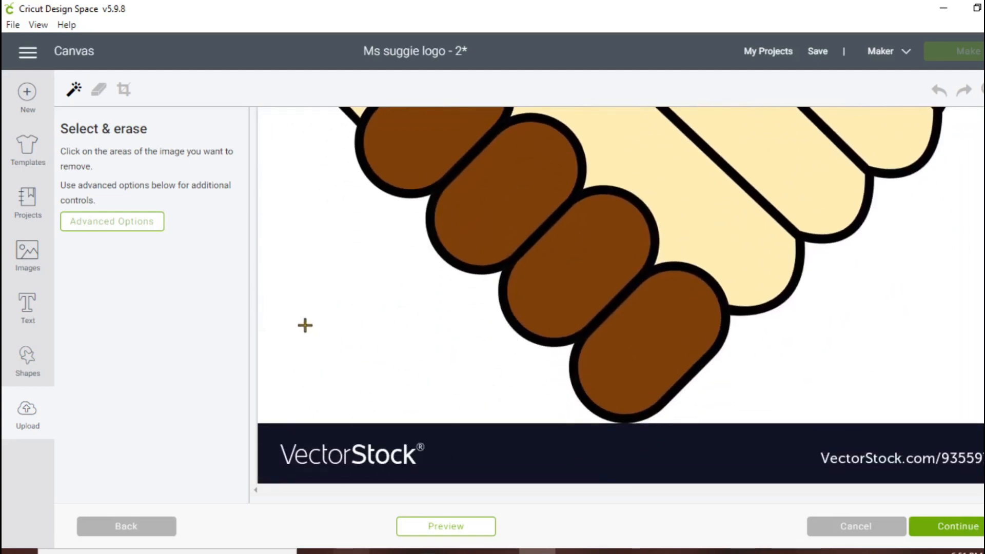
click(364, 307)
click(809, 404)
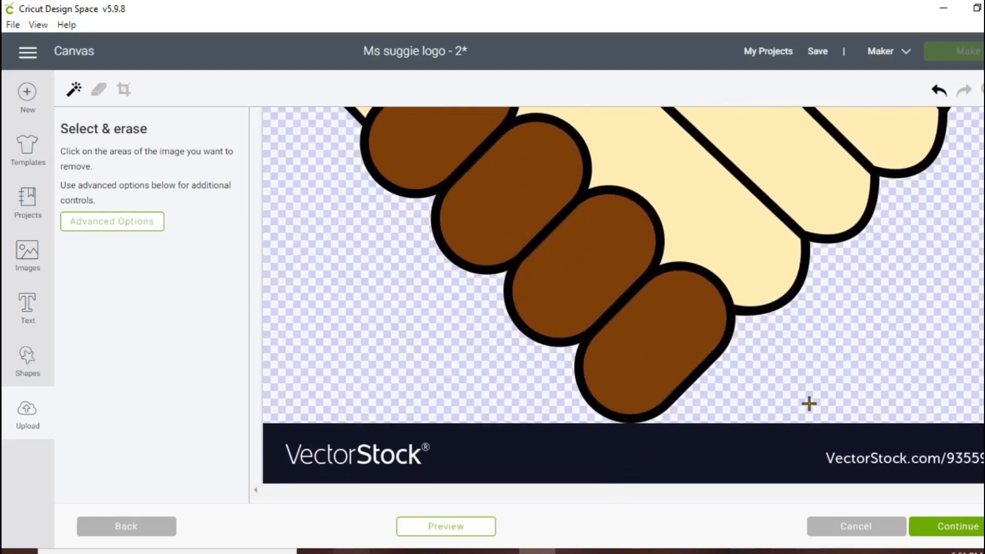
scroll(742, 368, up, 7)
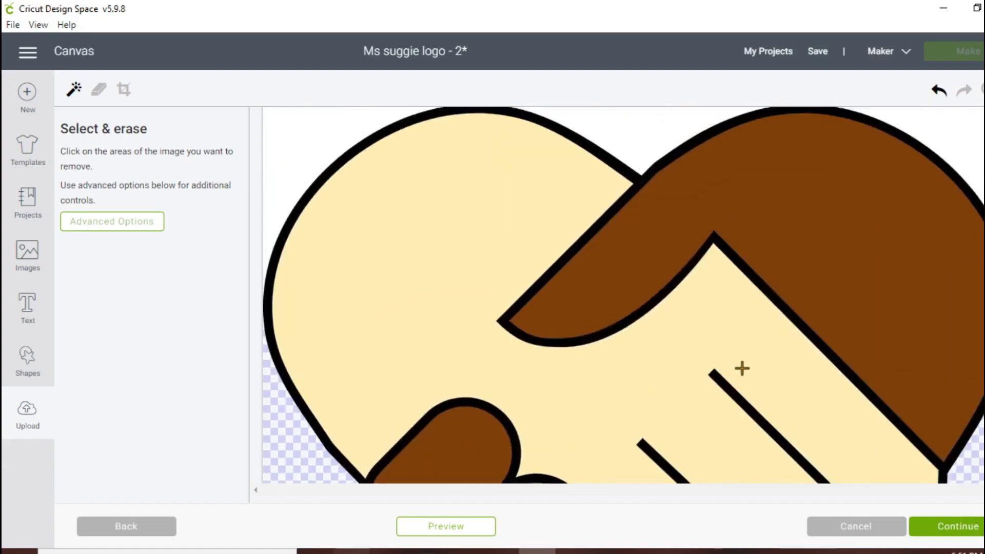
click(288, 121)
click(651, 133)
scroll(651, 134, down, 7)
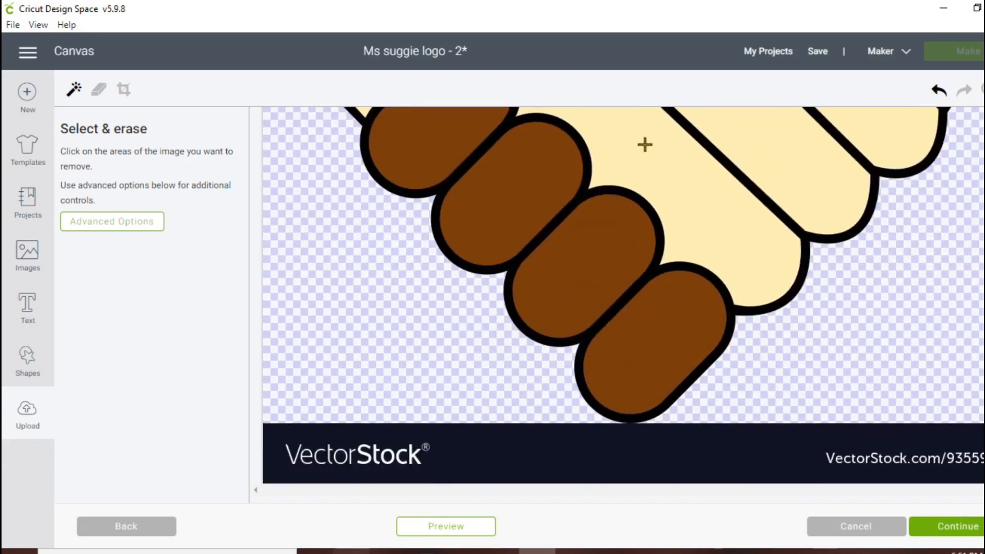
scroll(645, 145, up, 7)
click(977, 141)
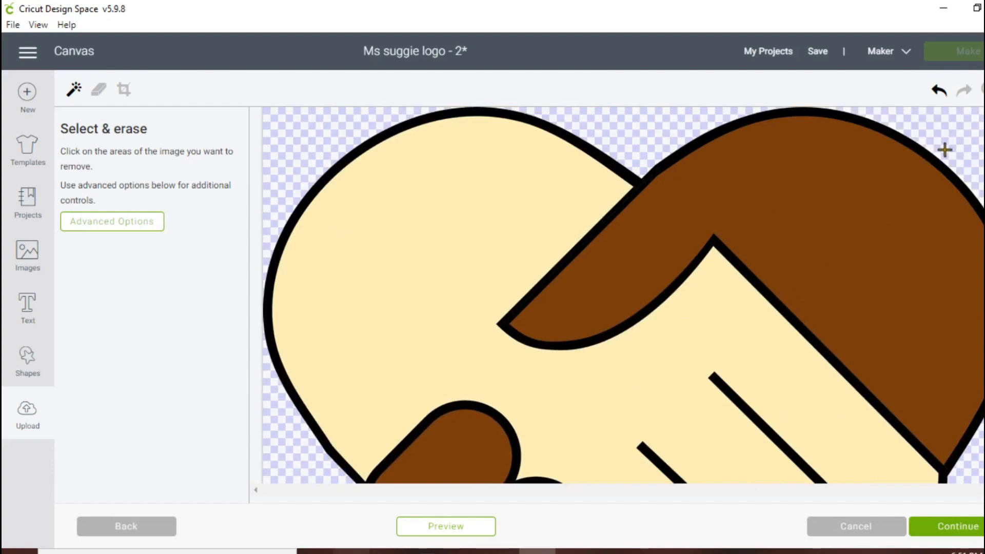
scroll(945, 150, down, 7)
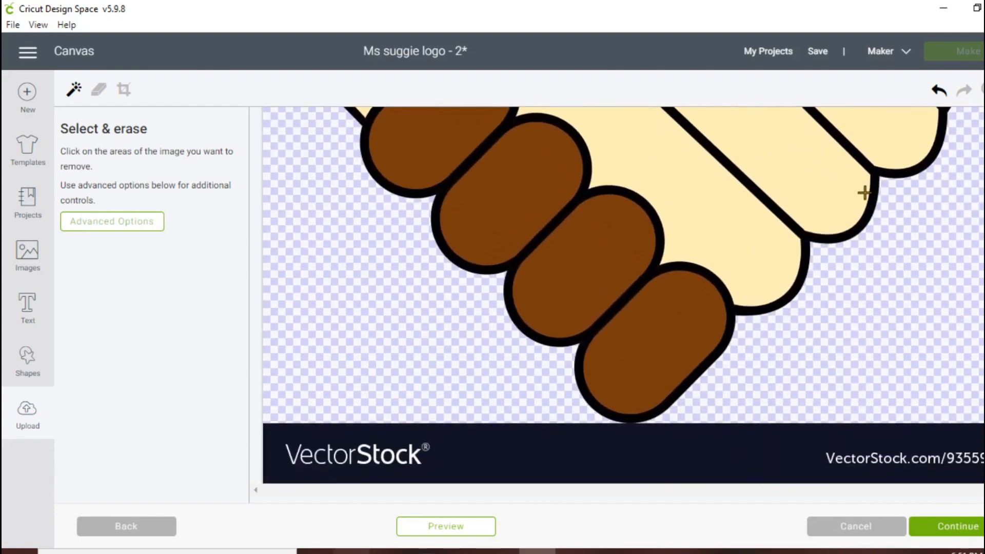
Remove the dark VectorStock banner beneath the handshake heart with Select & erase
click(982, 89)
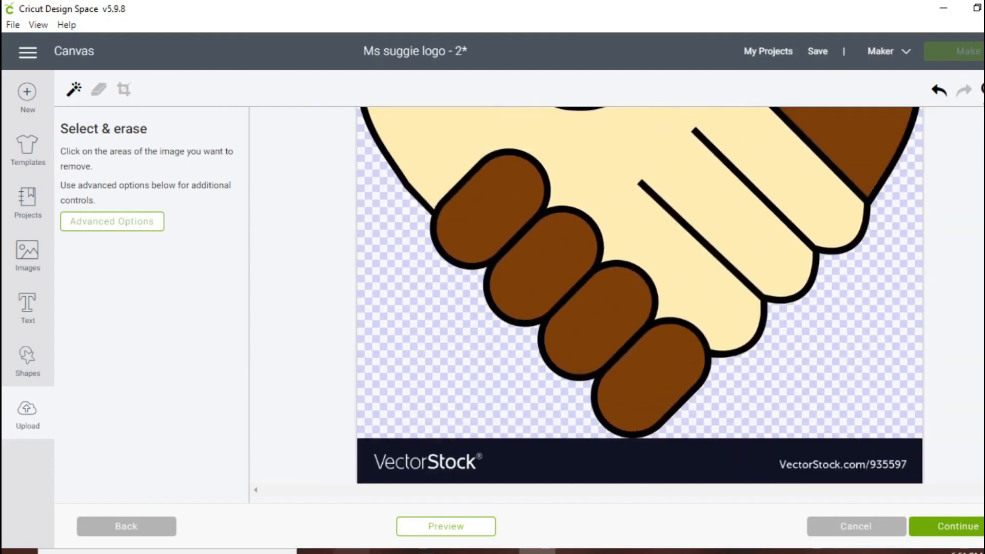
click(982, 88)
click(982, 88)
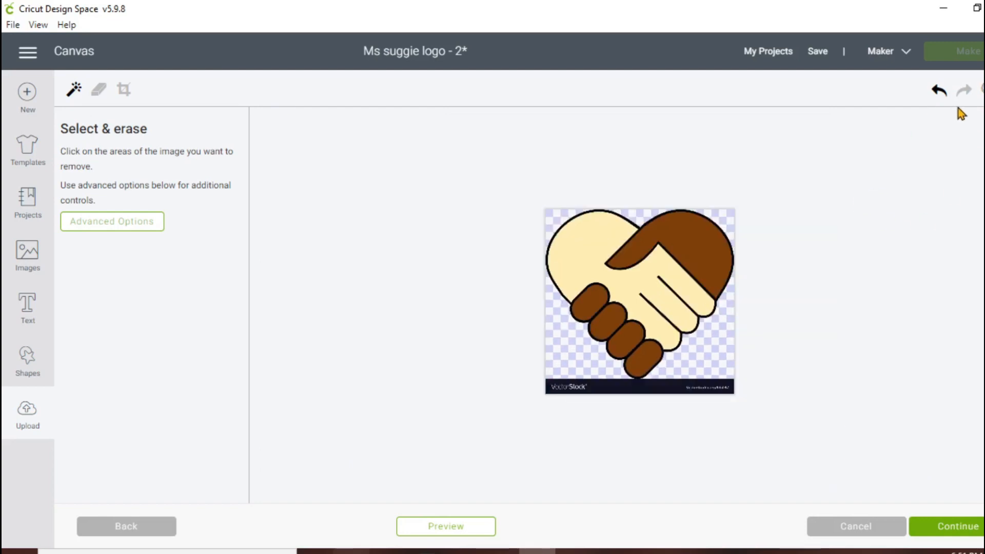
click(981, 88)
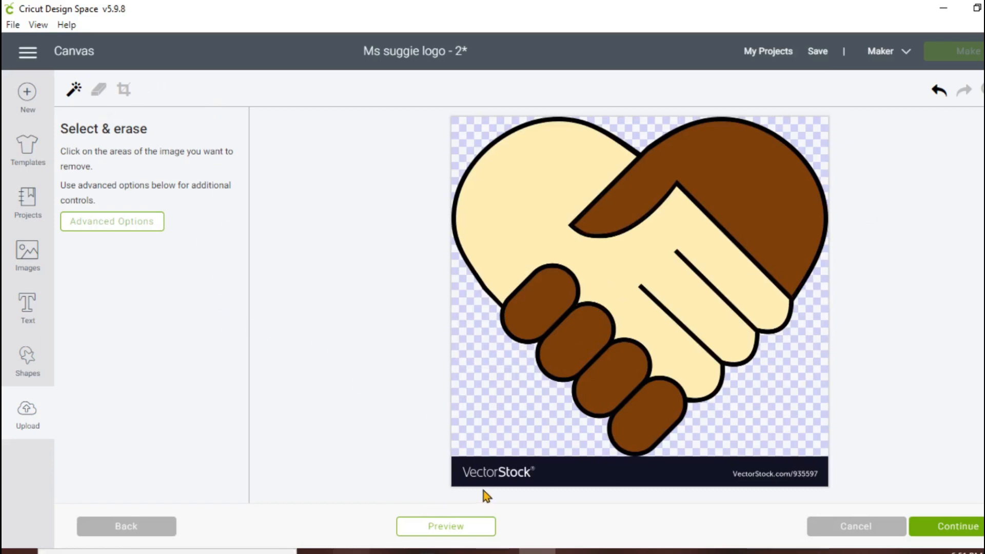
click(500, 471)
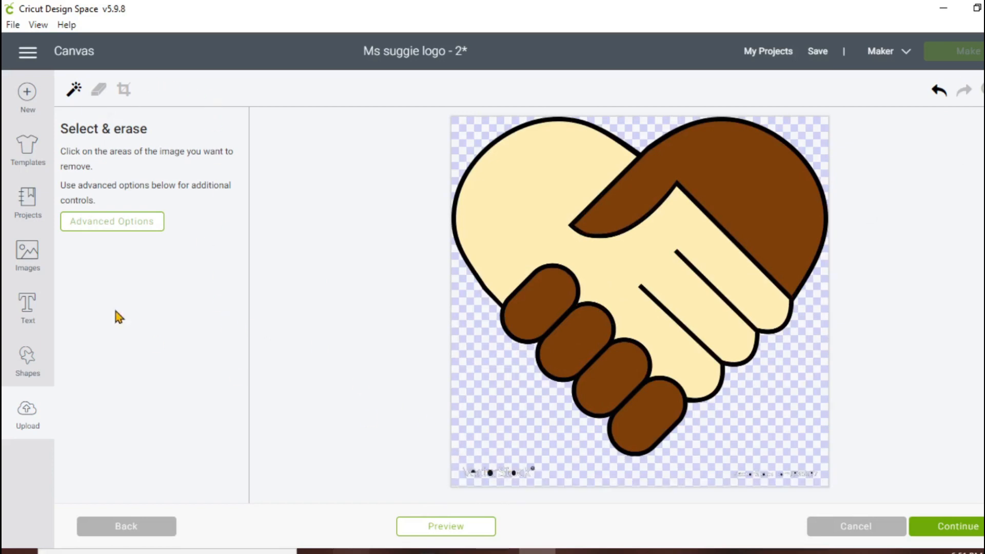
Enlarge the eraser and erase the leftover watermark text specks at both ends of the former banner
click(99, 90)
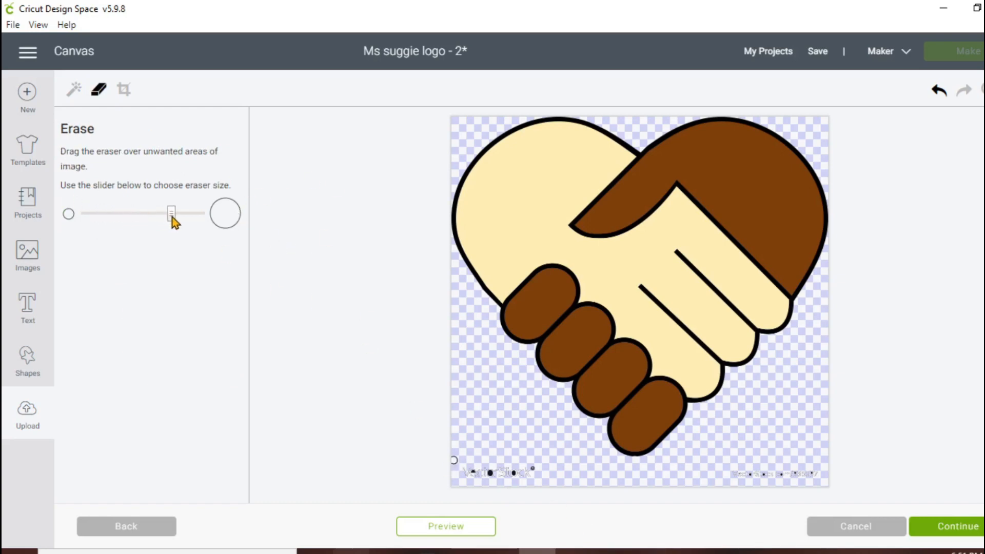
drag(172, 217, 196, 217)
drag(464, 471, 524, 472)
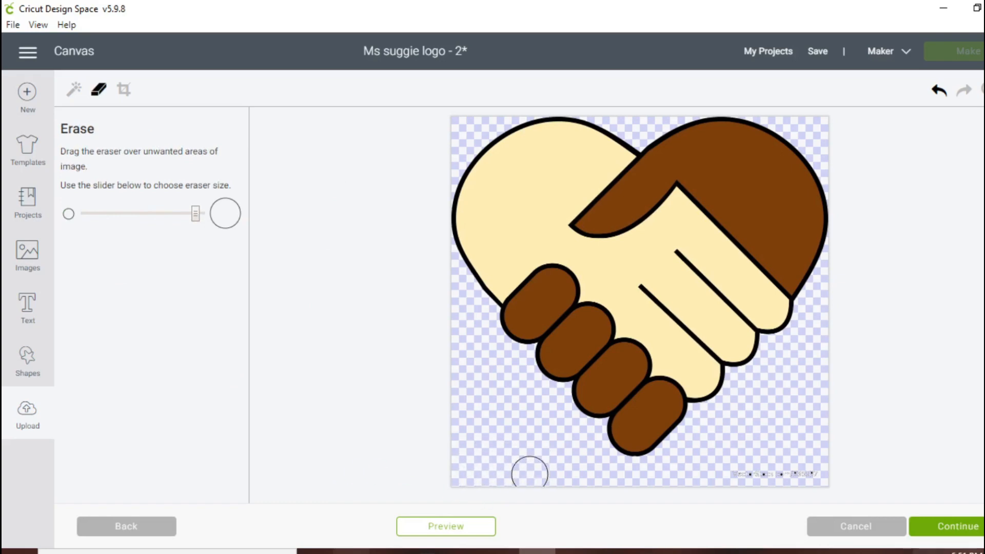
mouse_move(805, 469)
mouse_down()
mouse_move(738, 471)
mouse_move(814, 466)
mouse_up()
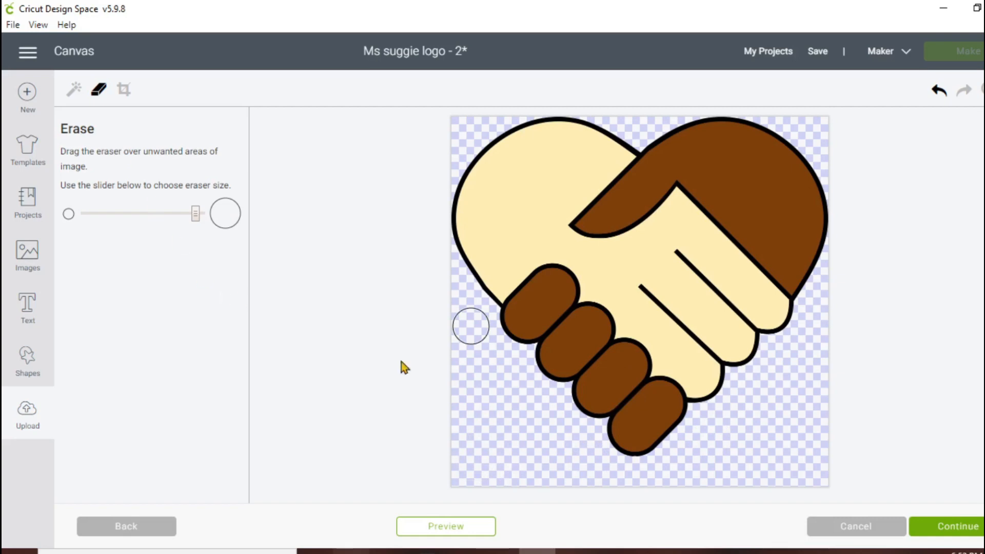
Save the cleaned artwork as a Print Then Cut image named Black lives and insert it on the canvas
click(972, 528)
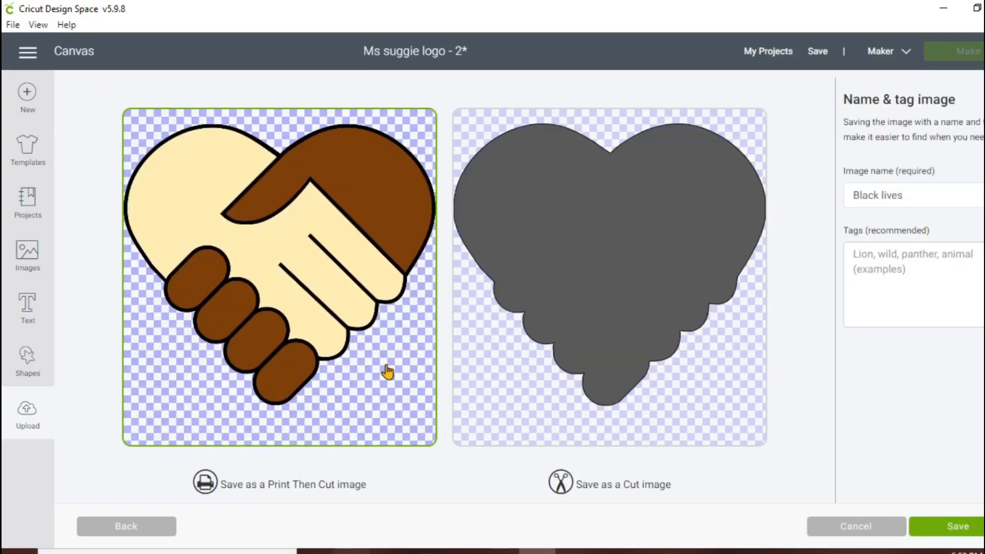
click(977, 531)
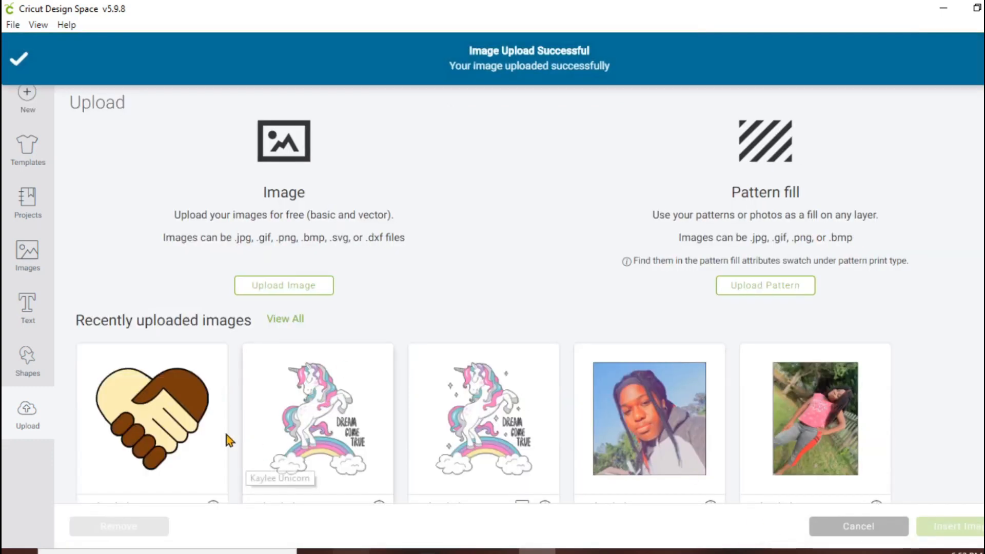
click(136, 418)
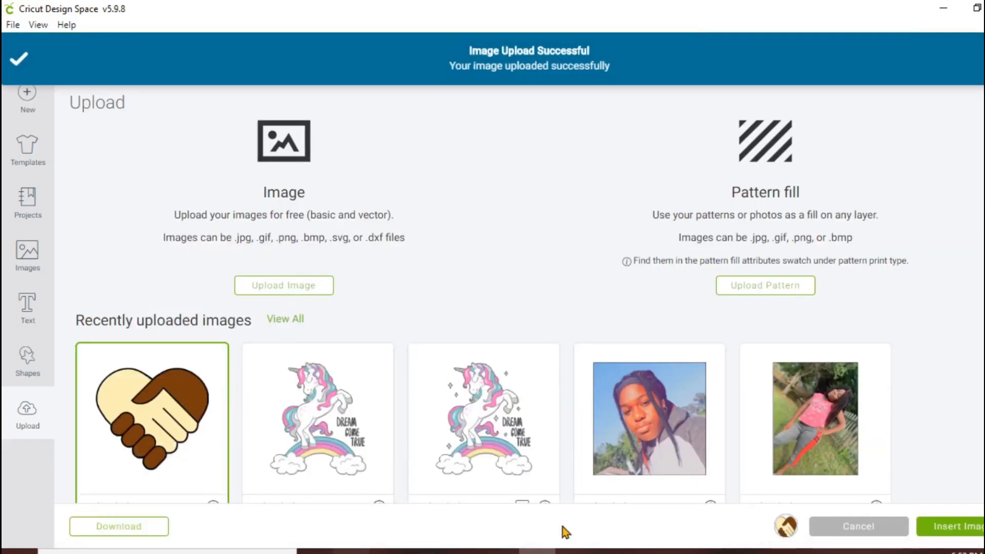
click(942, 531)
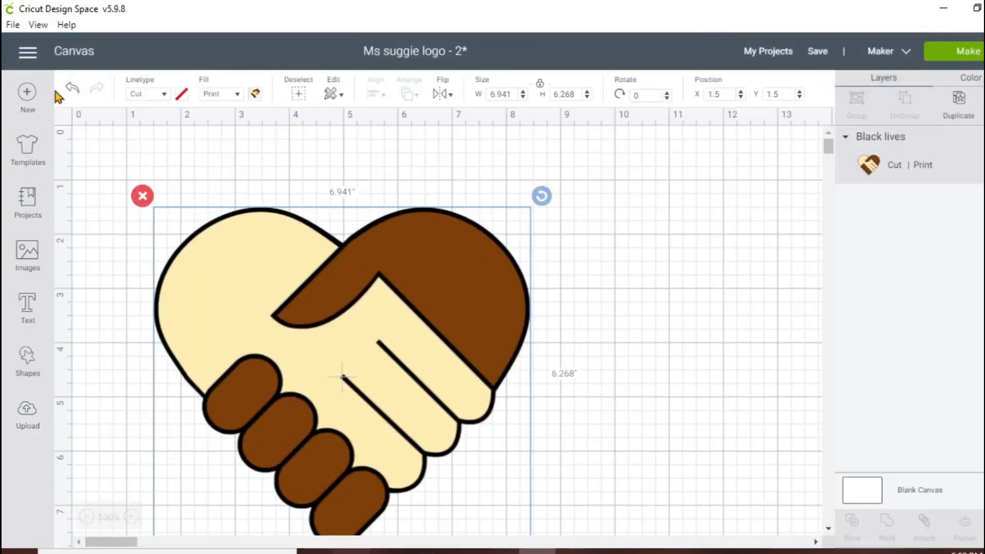
Apply the Classic t-shirts template and move the handshake heart onto the middle of the shirt's front
click(27, 149)
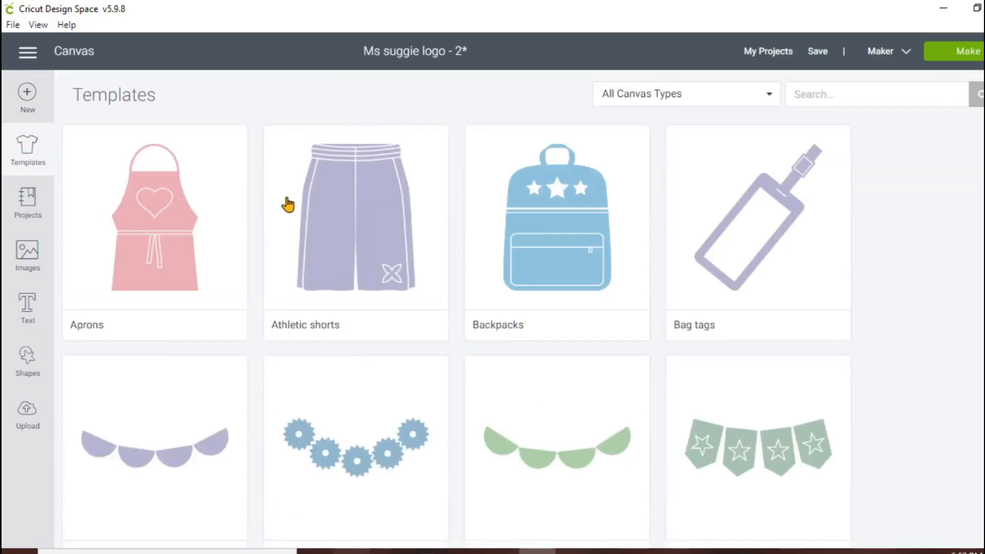
scroll(580, 442, down, 10)
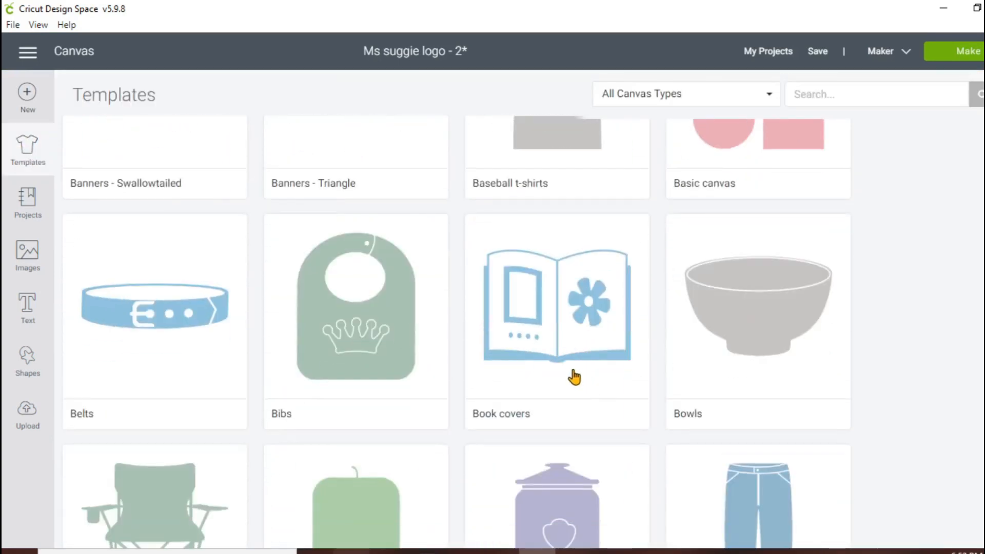
scroll(574, 376, down, 8)
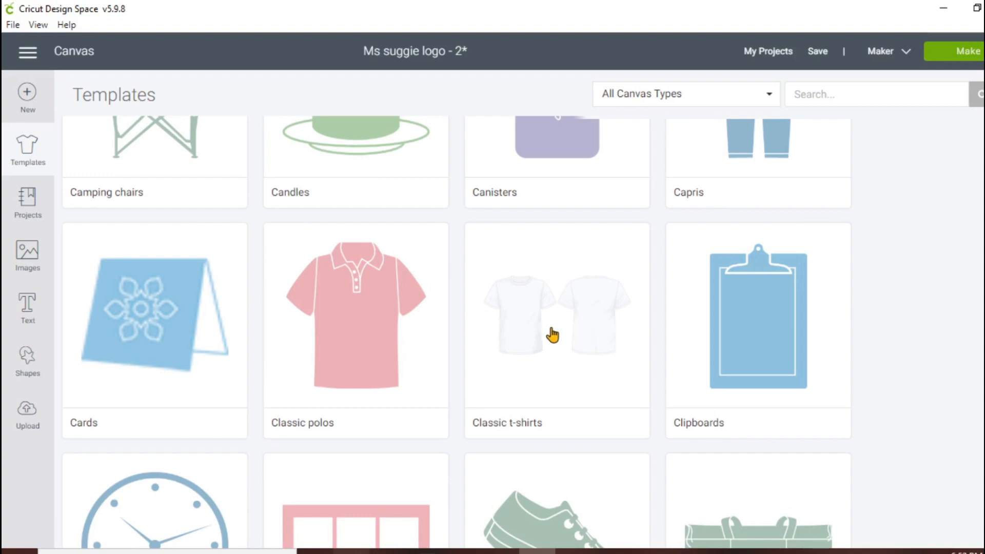
click(553, 335)
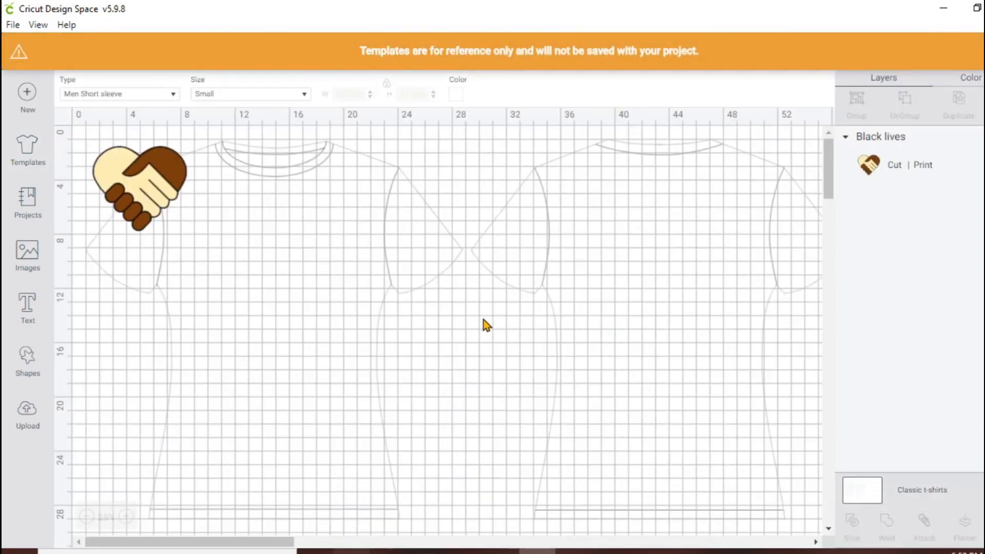
drag(132, 188, 281, 333)
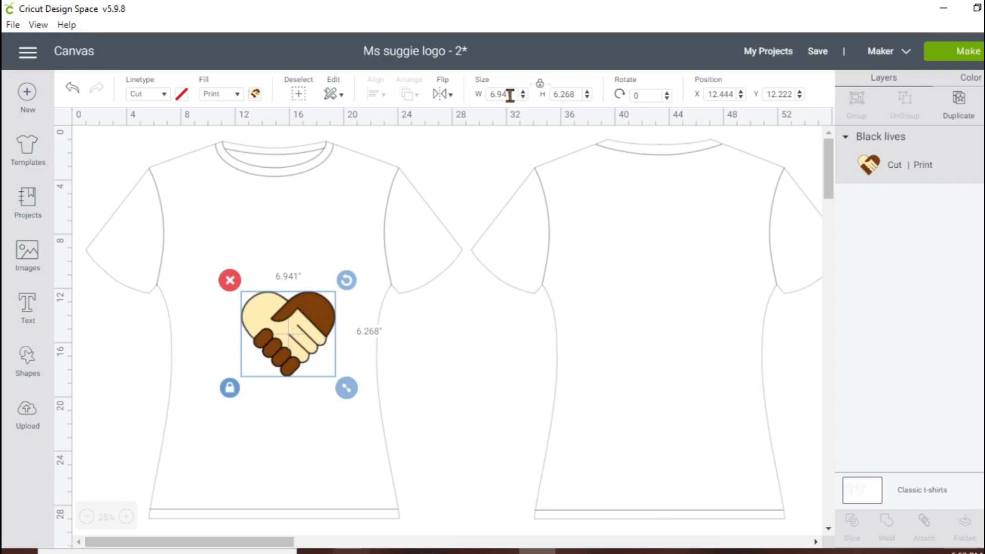
Unlock the handshake heart's proportions and set its width to 6.75 and height to 9.25 inches
drag(509, 95, 478, 95)
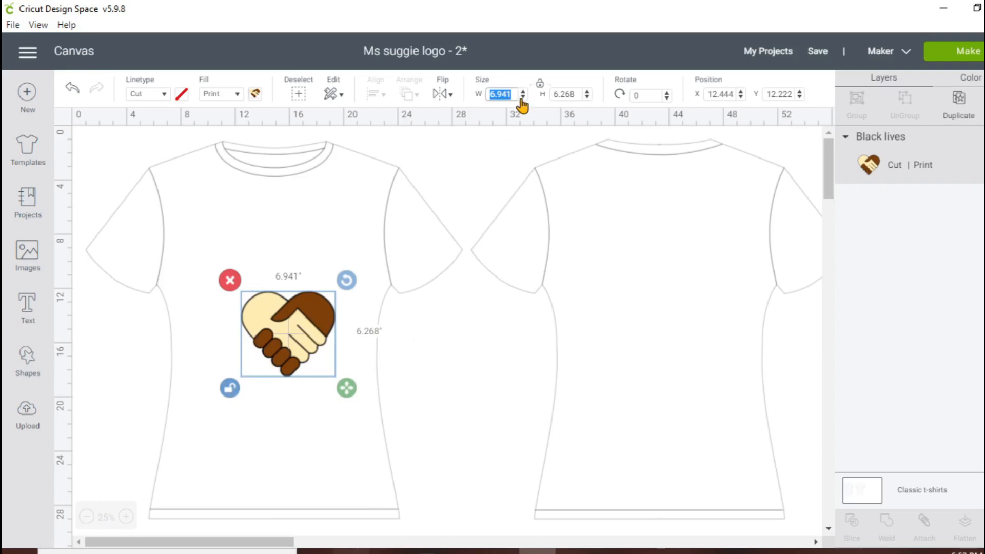
text(6.75)
key(Tab)
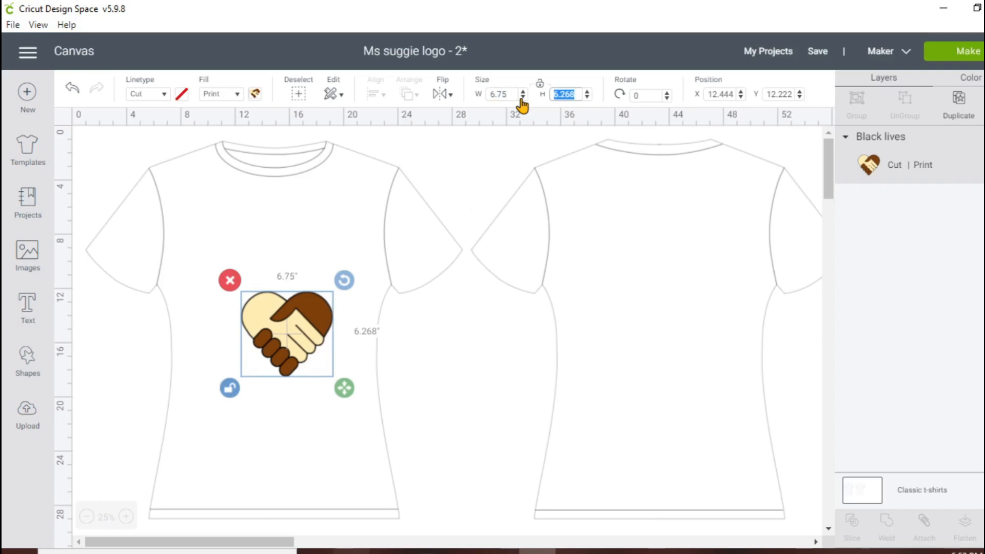
text(9.25)
key(Return)
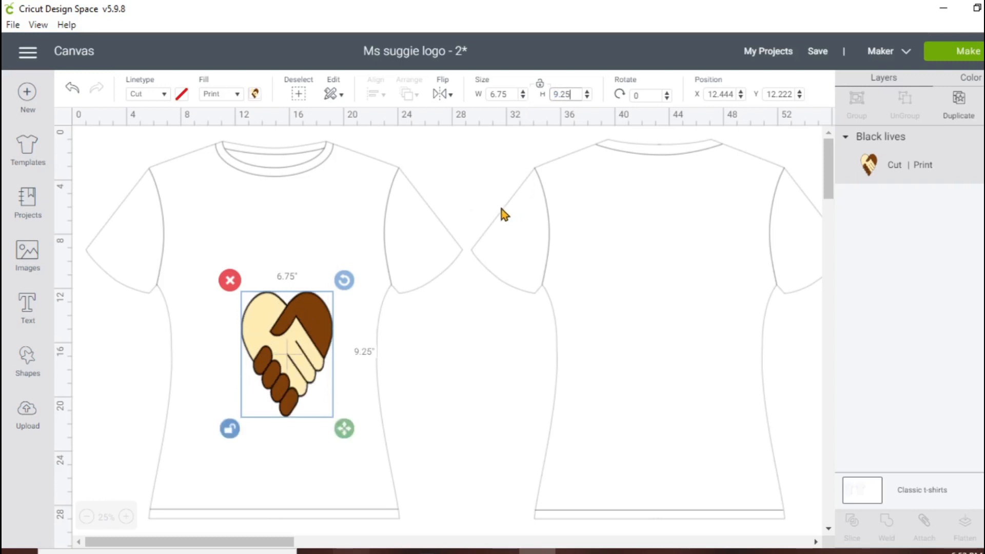
Move the handshake heart up onto the chest of the shirt's front, to about X 11.2 and Y 7.7, and leave it deselected
drag(277, 374, 261, 312)
click(541, 401)
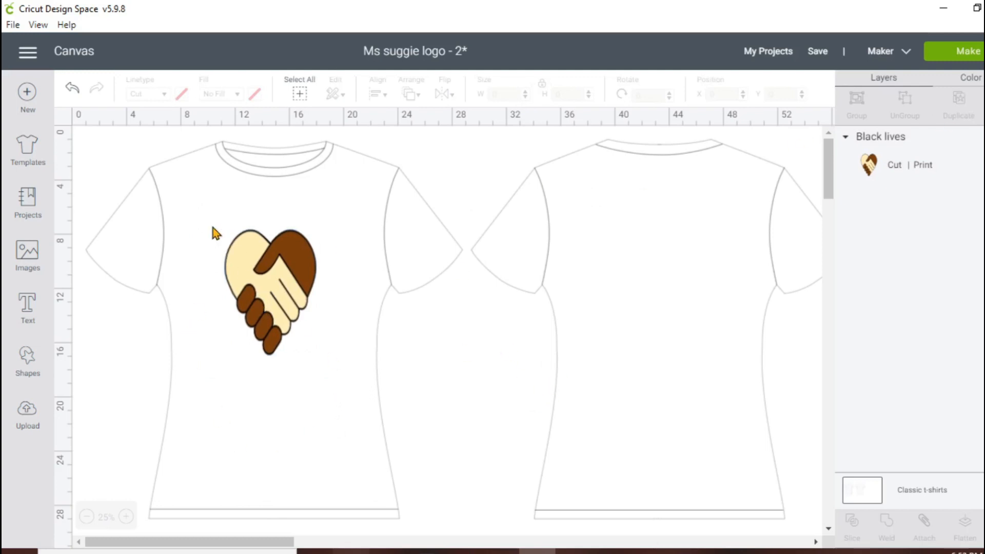
click(293, 307)
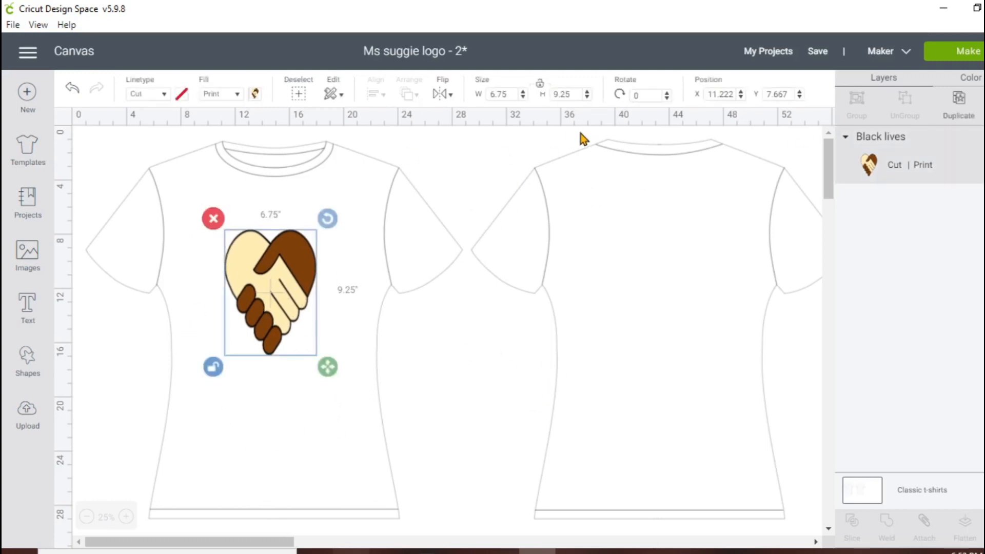
click(369, 185)
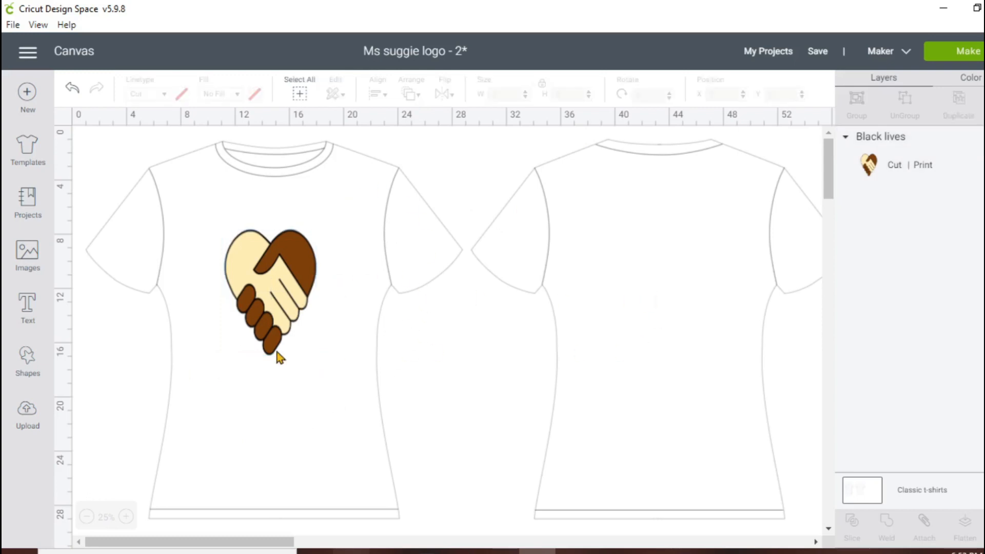
click(290, 313)
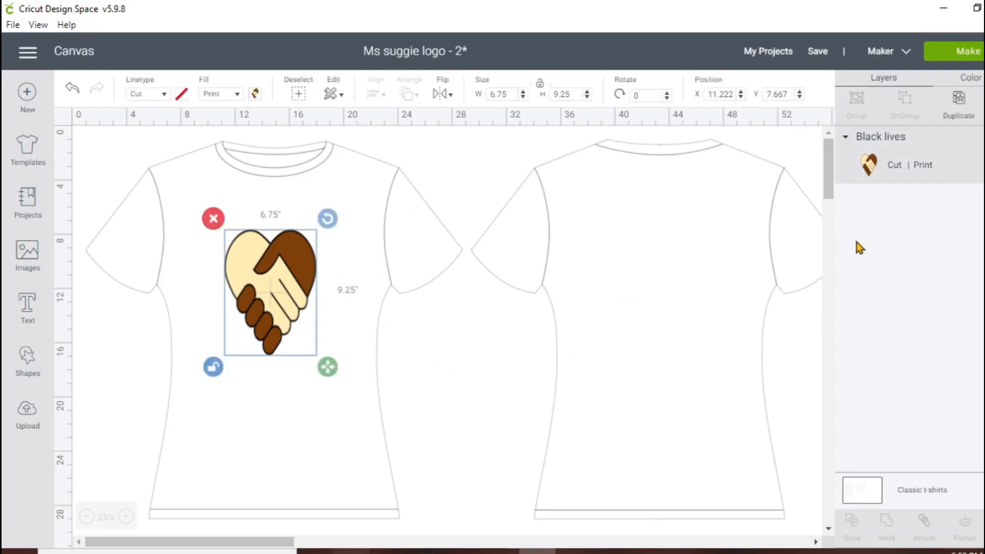
click(335, 454)
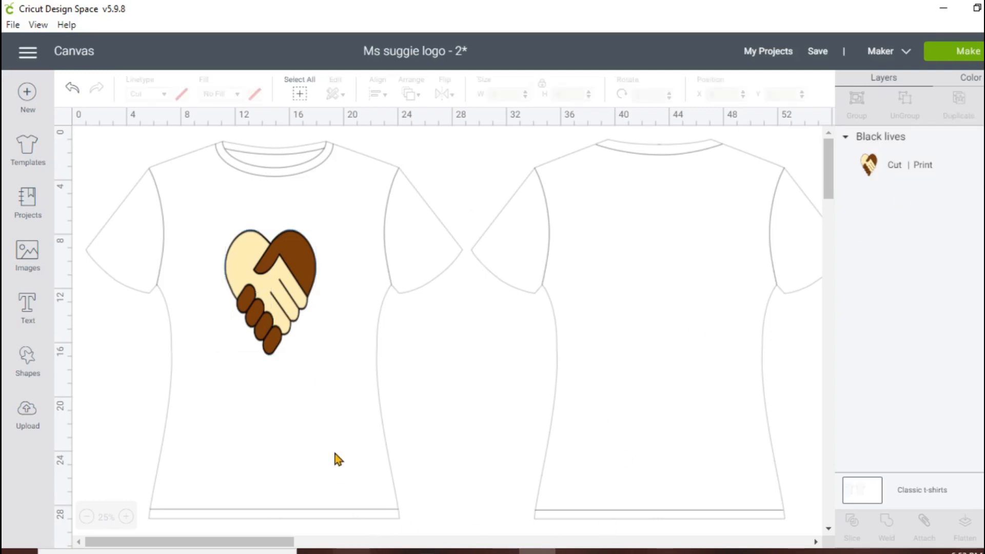
Proceed to making the project and print one copy of the heart with bleed on the HP OfficeJet Pro 6970
click(964, 55)
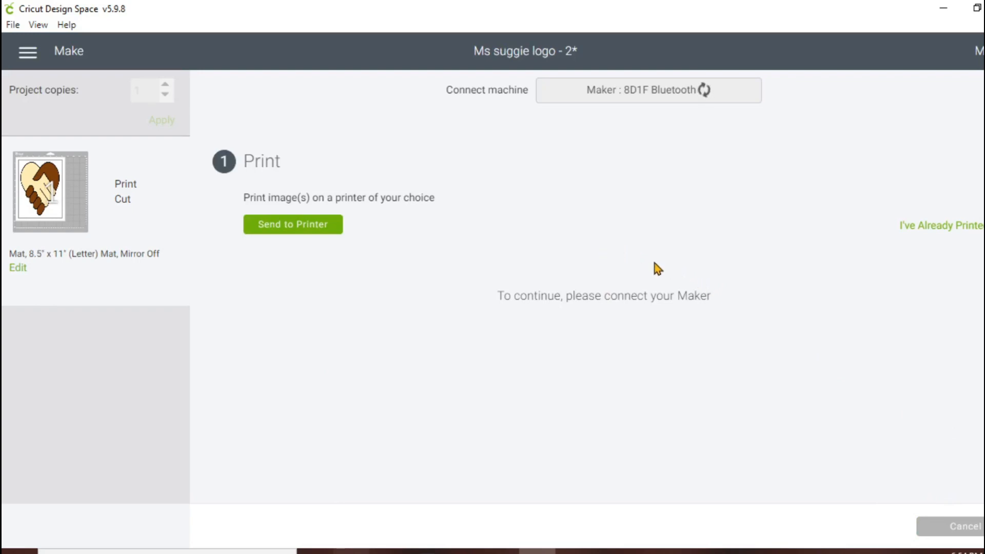
click(301, 232)
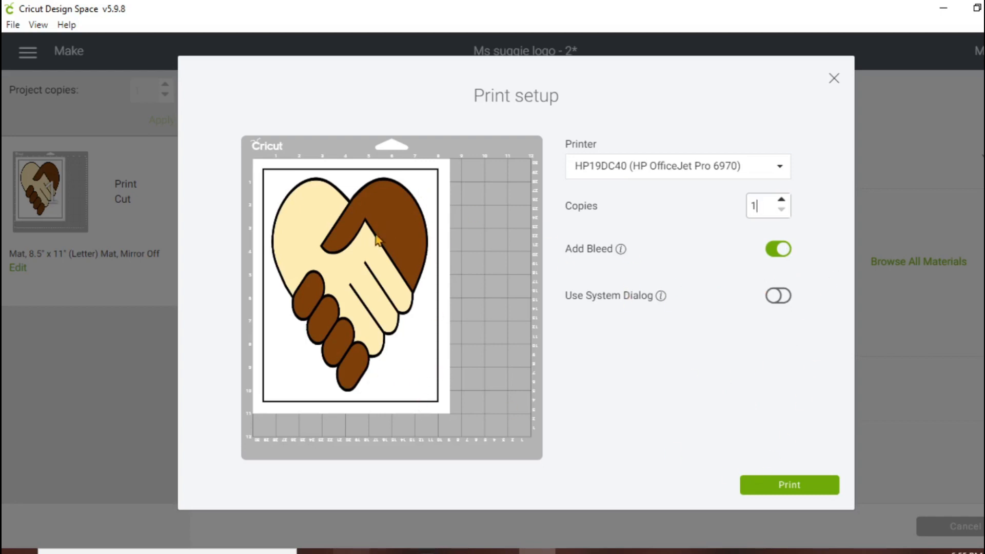
click(780, 169)
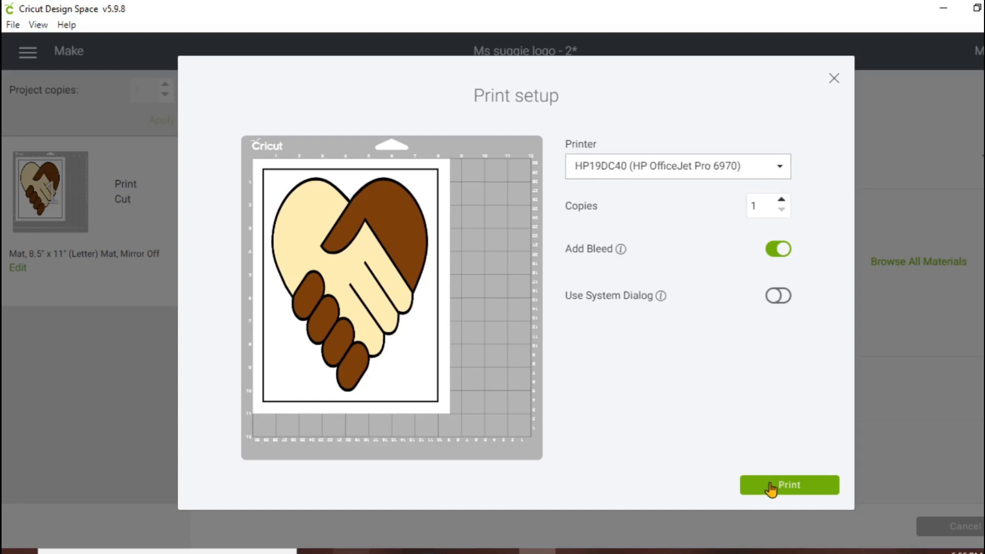
click(771, 489)
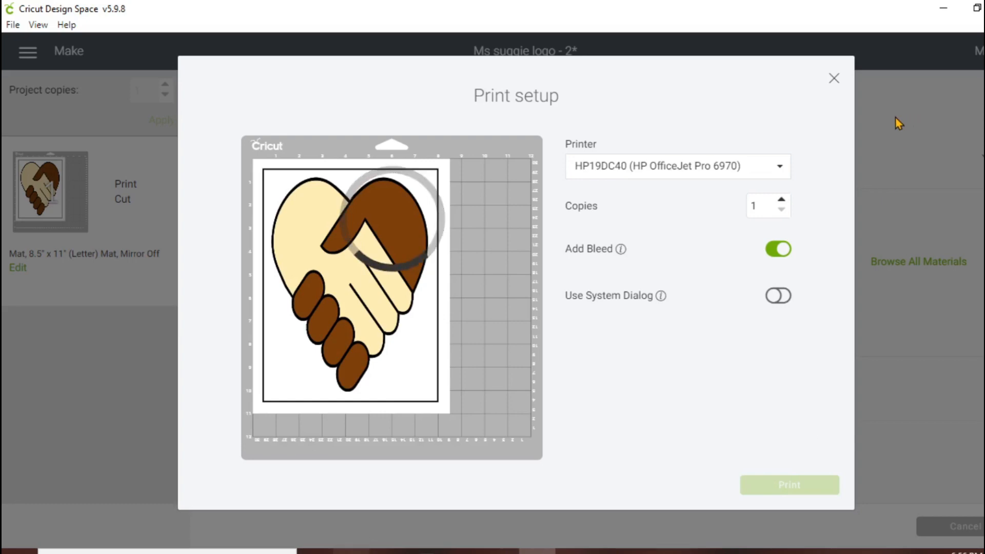